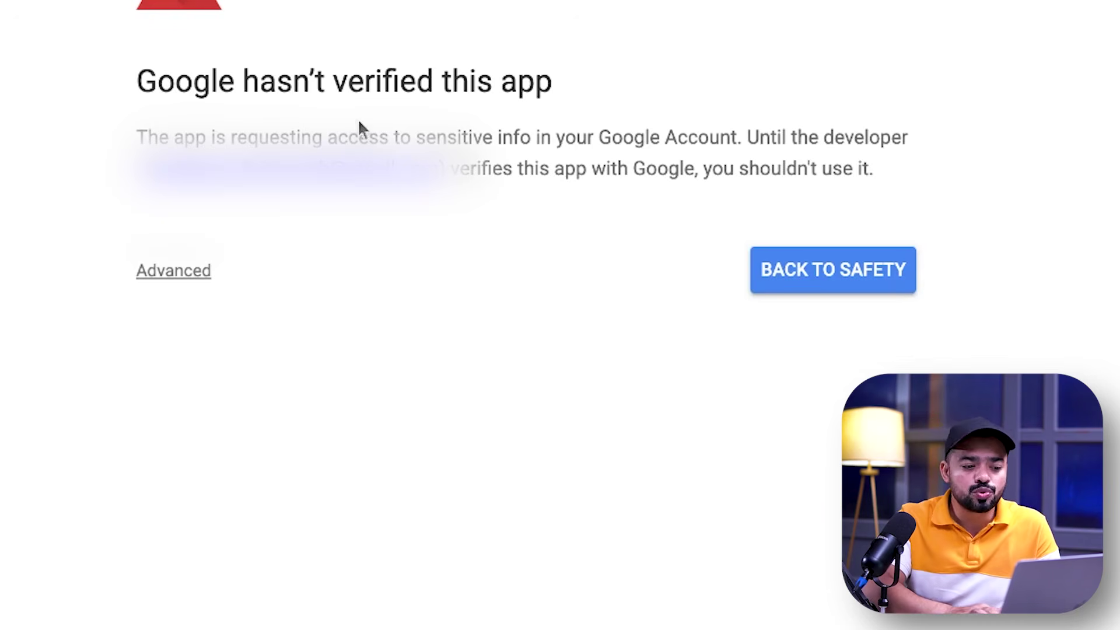
Bypass the unverified-app warning, grant leadgrab.net Google account access, and select the new sheet's URL
{"action": "left_click", "coordinate": [196, 272]}
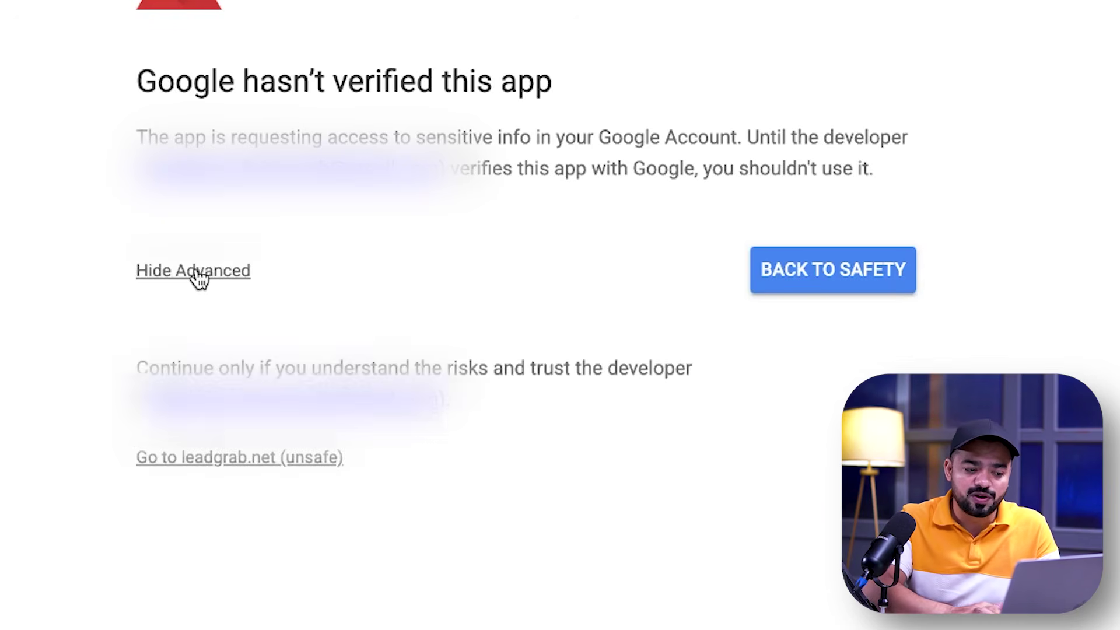
{"action": "left_click", "coordinate": [243, 461]}
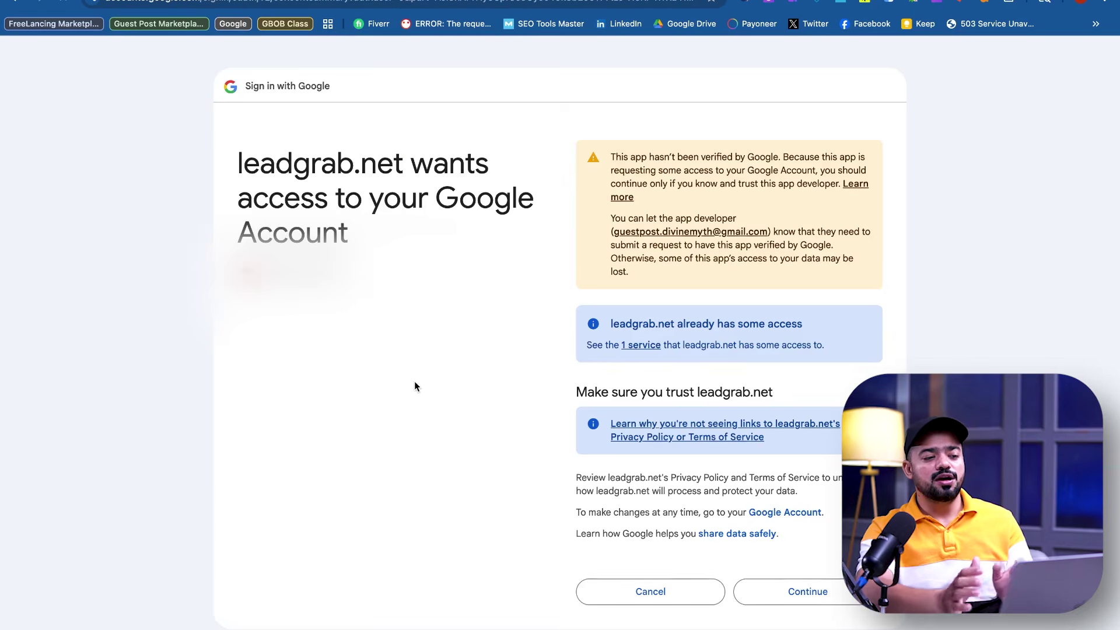
{"action": "scroll", "coordinate": [758, 440], "scroll_direction": "down", "scroll_amount": 2}
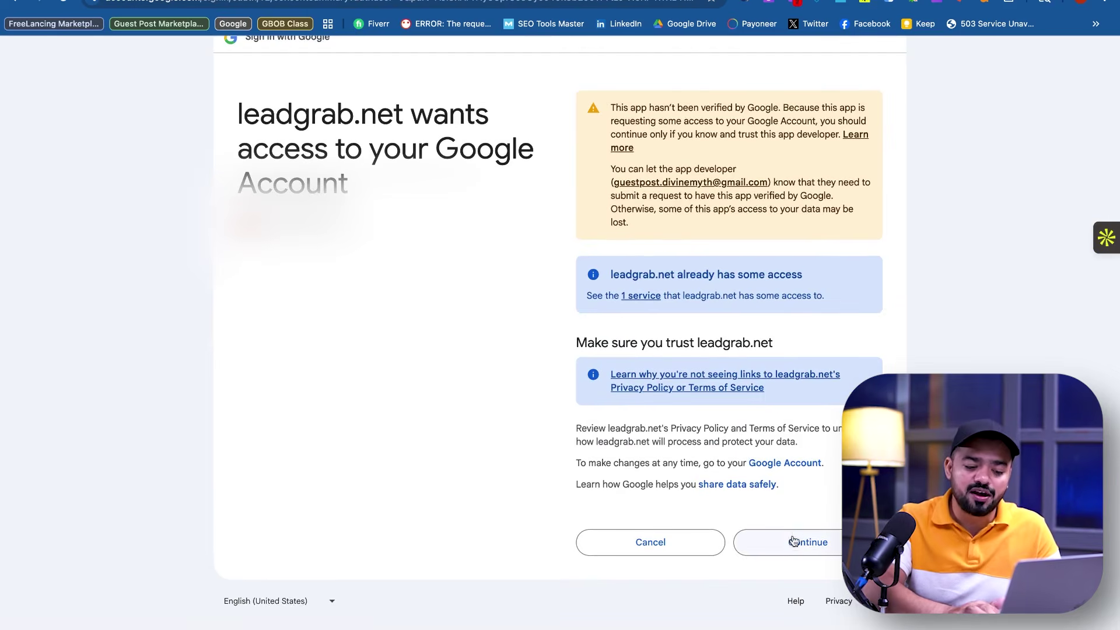
{"action": "left_click", "coordinate": [792, 540]}
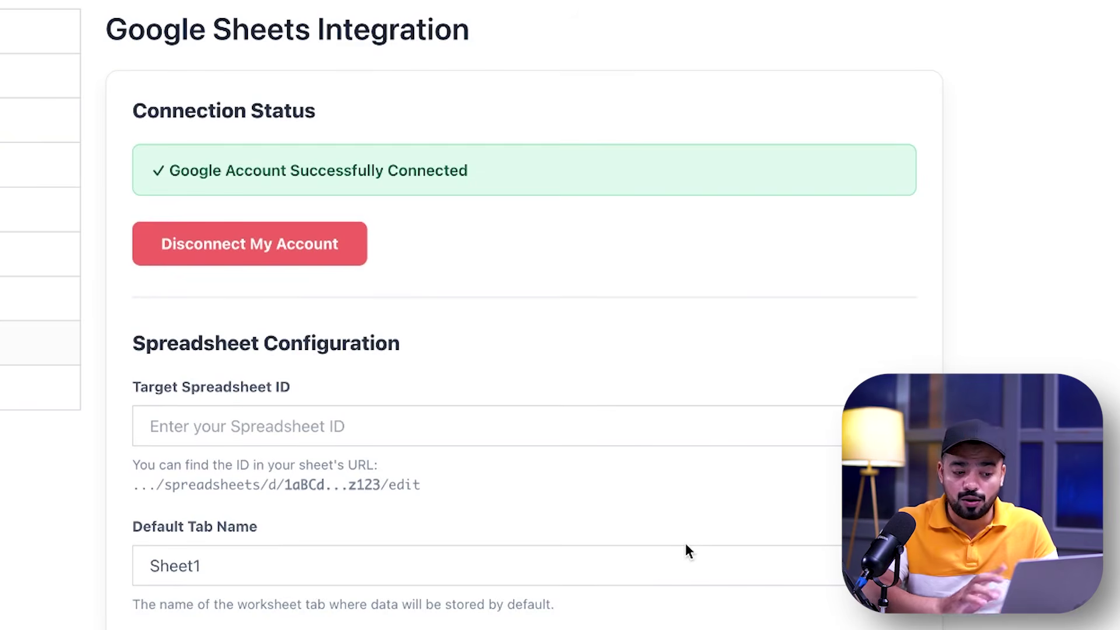
{"action": "scroll", "coordinate": [625, 524], "scroll_direction": "down", "scroll_amount": 3}
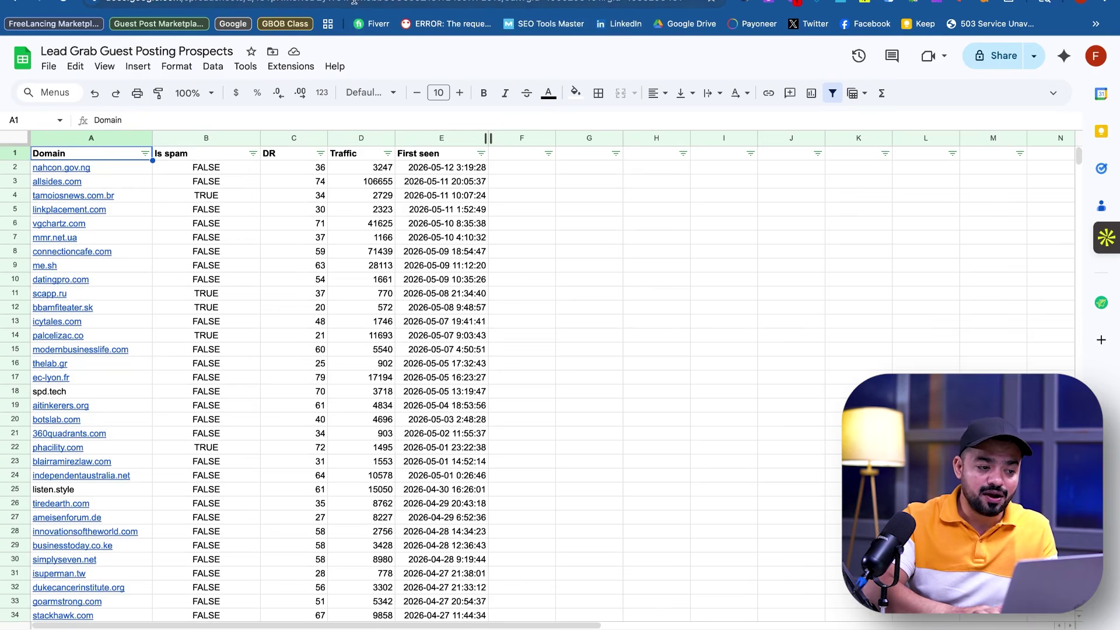
{"action": "left_click", "coordinate": [377, 6]}
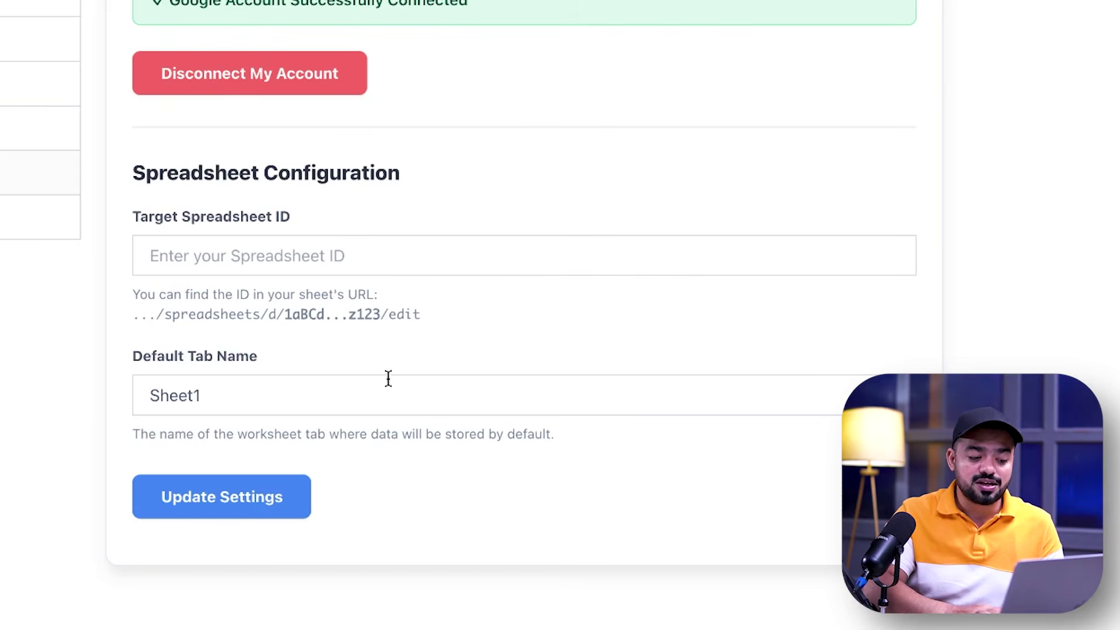
Paste the copied ID into Target Spreadsheet ID and save the spreadsheet settings
{"action": "left_click", "coordinate": [310, 261]}
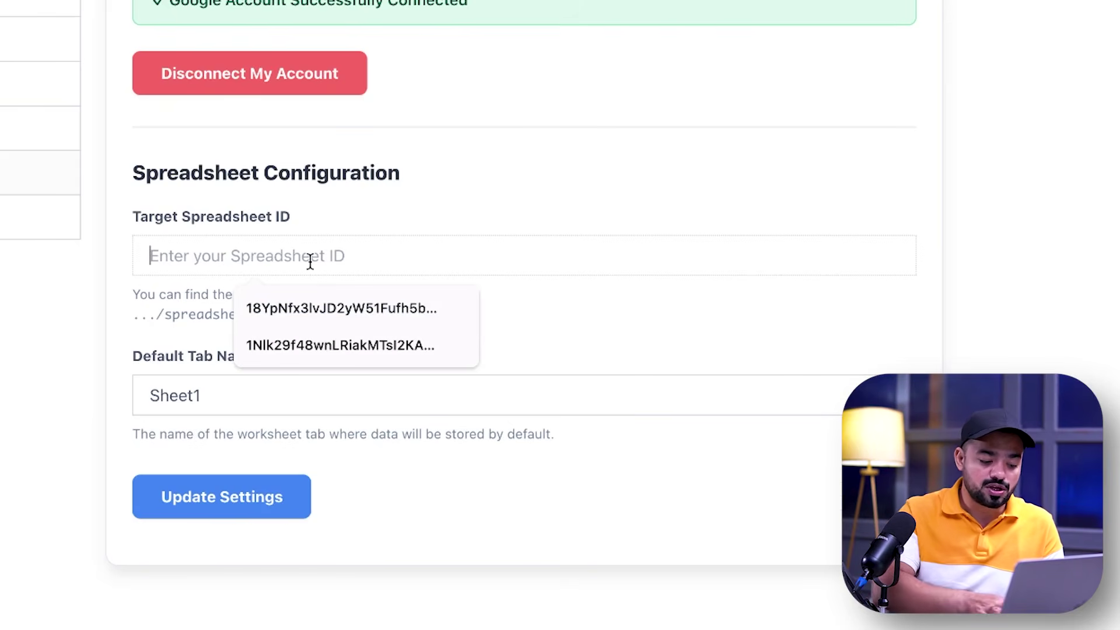
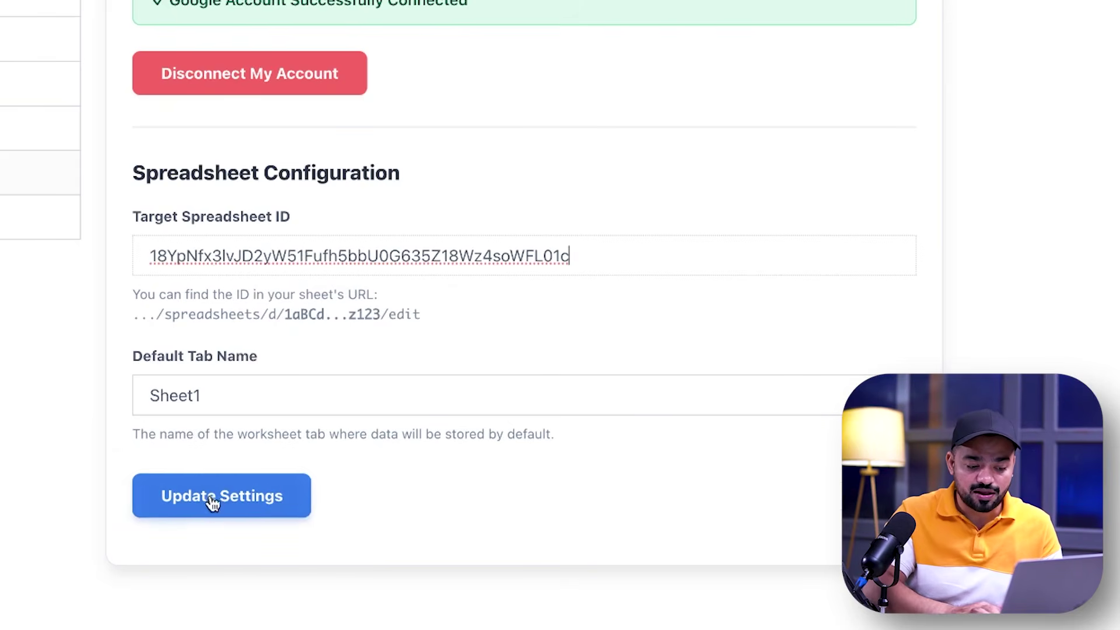
{"action": "left_click", "coordinate": [288, 487]}
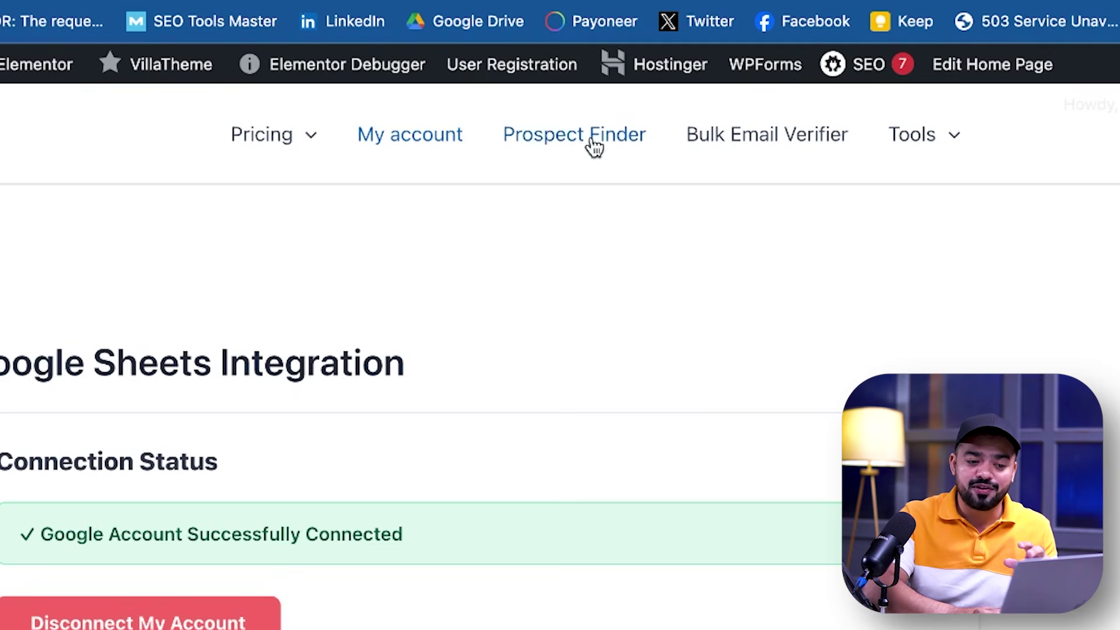
{"action": "left_click", "coordinate": [592, 143]}
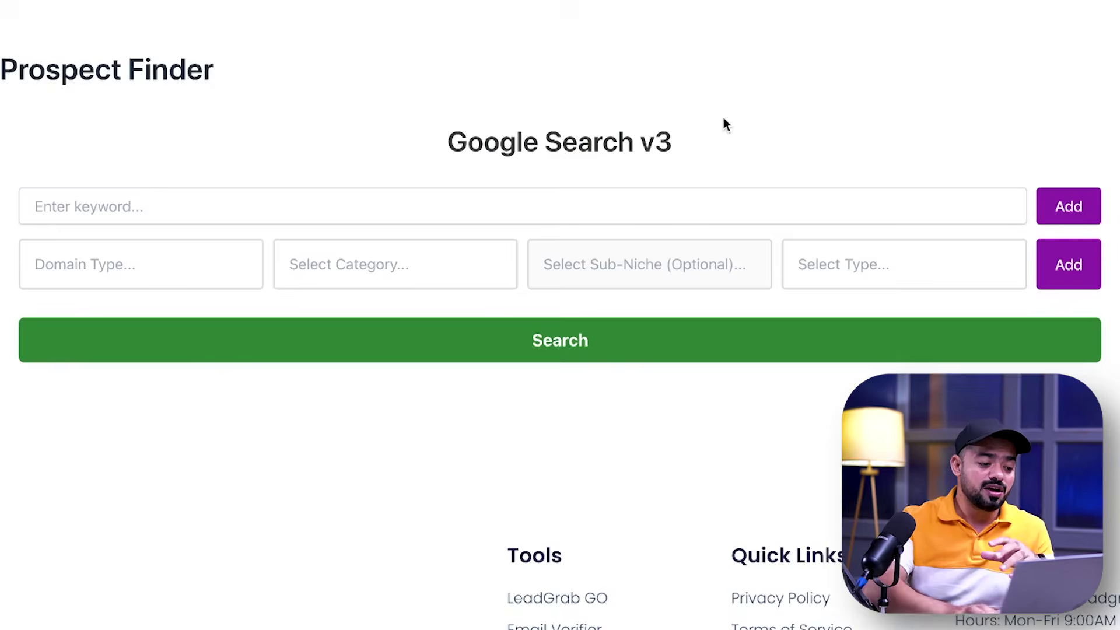
Queue the write for us "pets" keyword and run the prospect search
{"action": "left_click", "coordinate": [260, 298]}
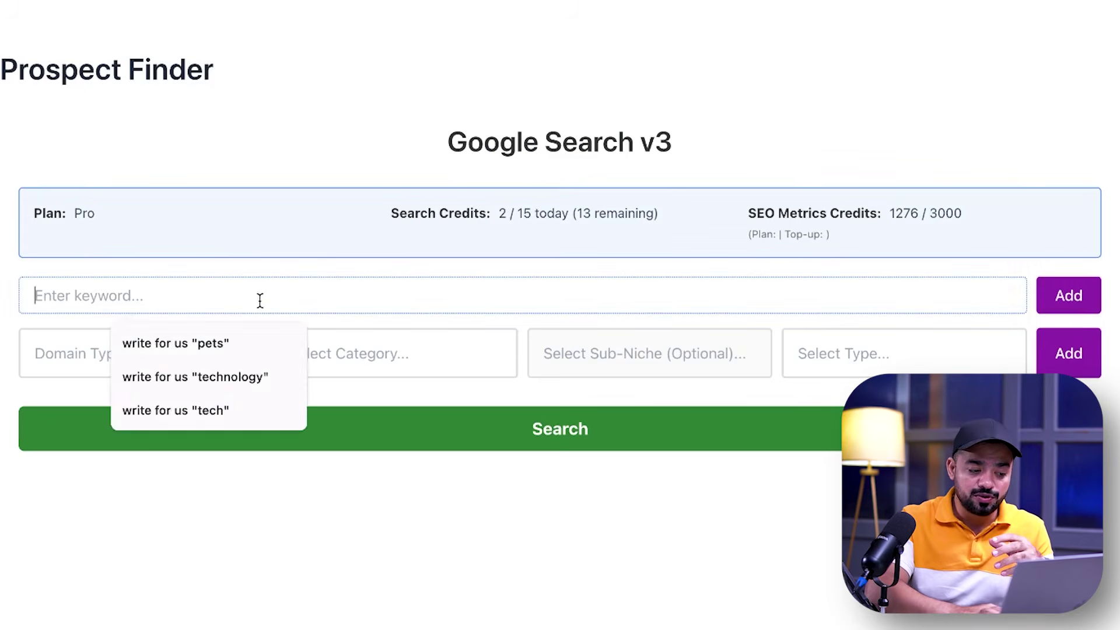
{"action": "left_click", "coordinate": [207, 348]}
{"action": "left_click", "coordinate": [577, 446]}
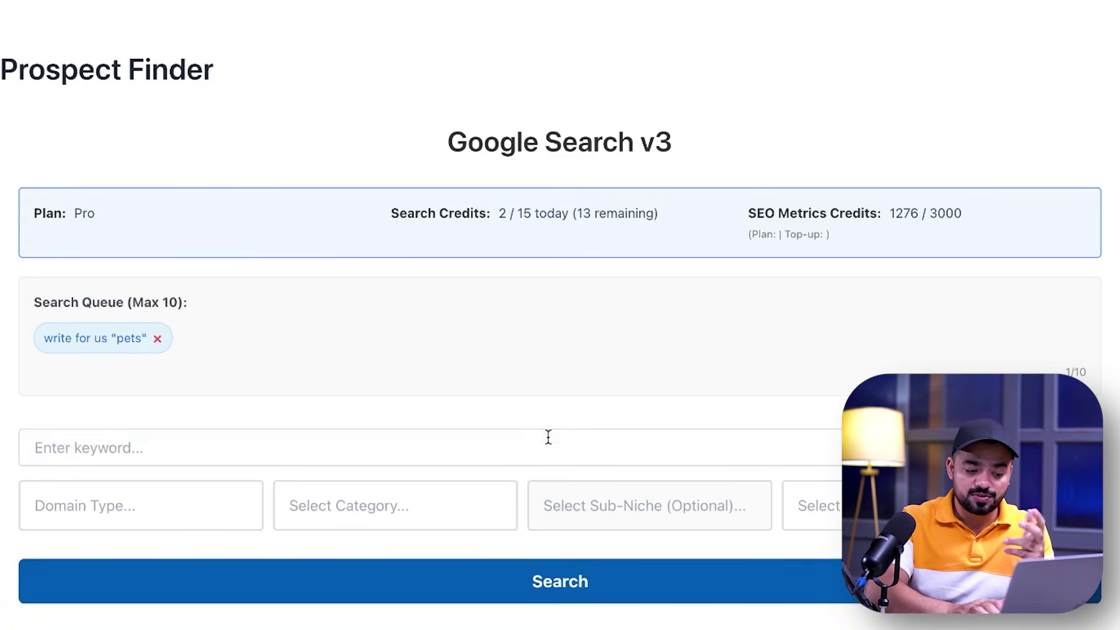
{"action": "scroll", "coordinate": [584, 490], "scroll_direction": "down", "scroll_amount": 6}
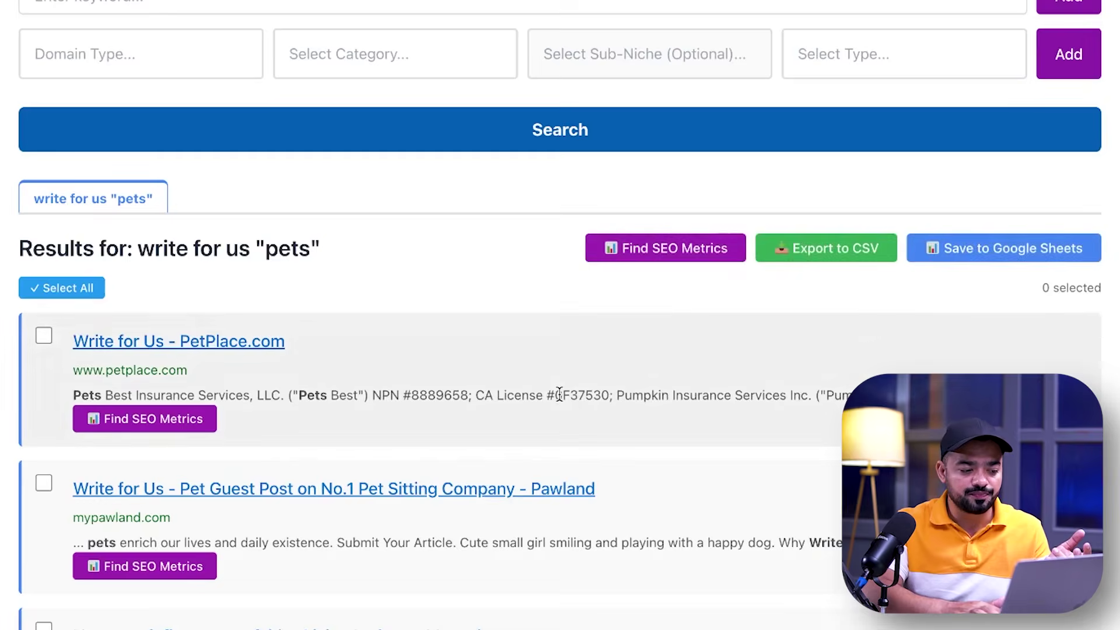
Select all 100 results and save them to Google Sheets
{"action": "left_click", "coordinate": [61, 291]}
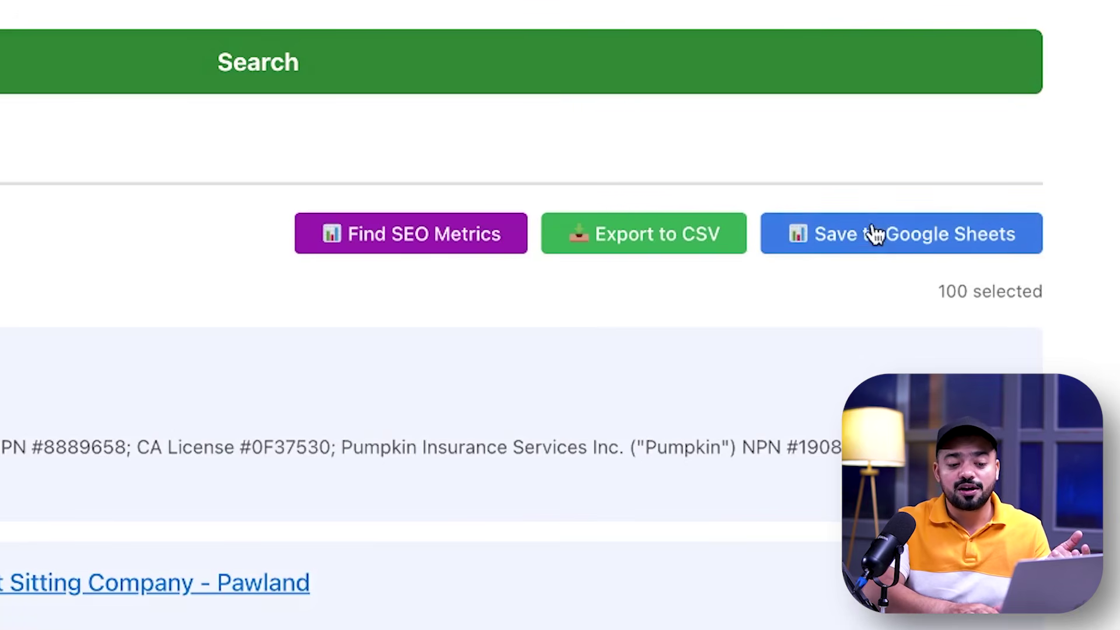
{"action": "left_click", "coordinate": [987, 251]}
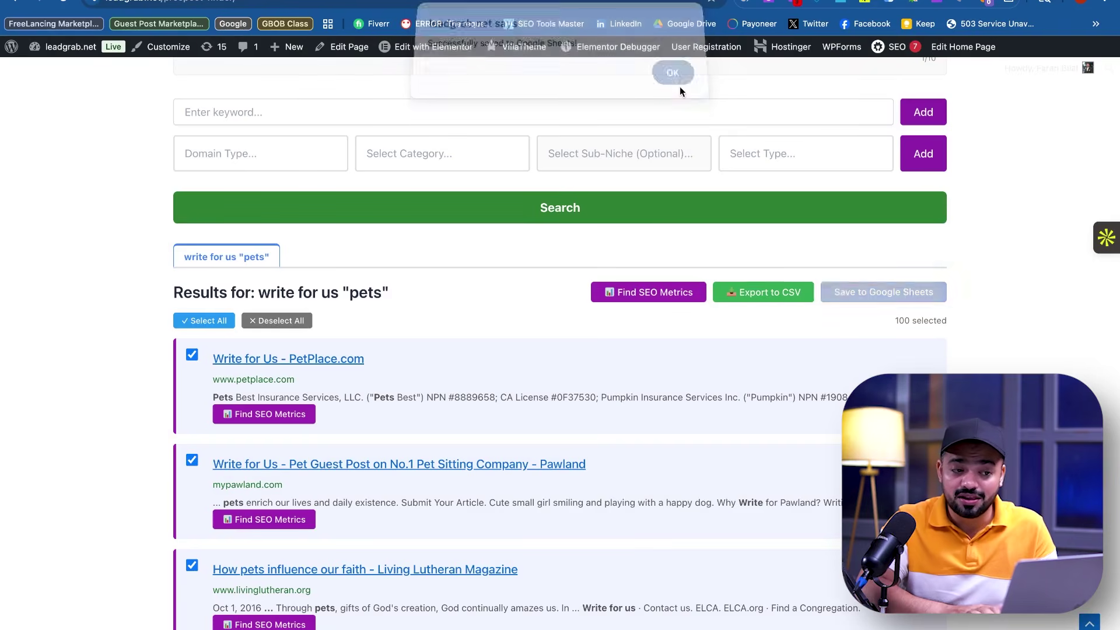
{"action": "left_click", "coordinate": [675, 74]}
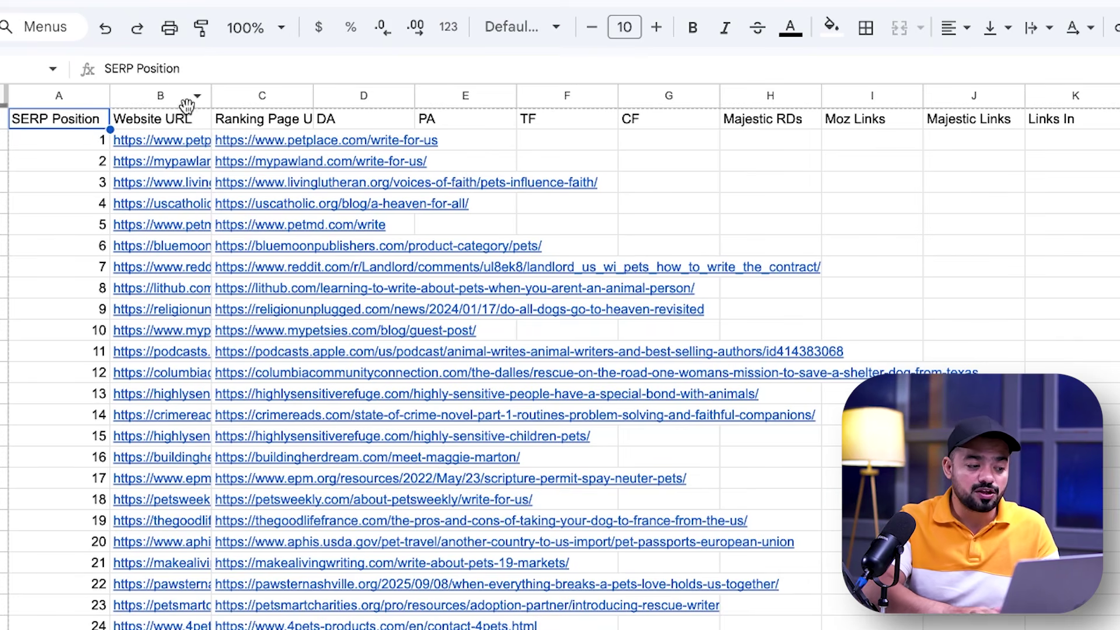
Widen column C so the full Ranking Page URL header is visible
{"action": "left_click_drag", "start_coordinate": [309, 95], "coordinate": [358, 95]}
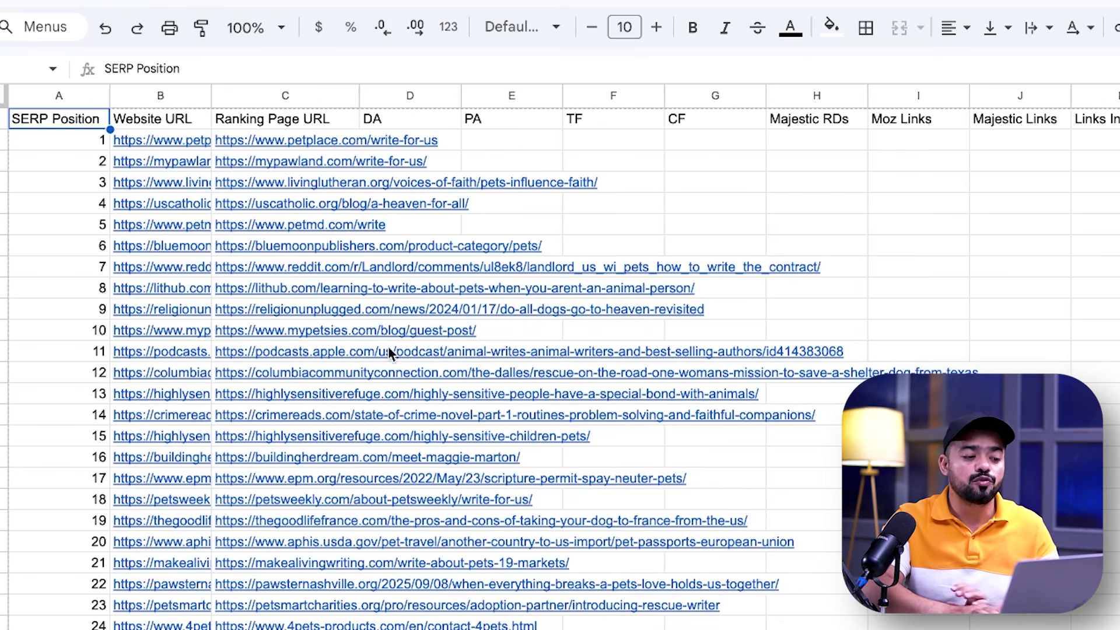
{"action": "left_click", "coordinate": [1020, 478]}
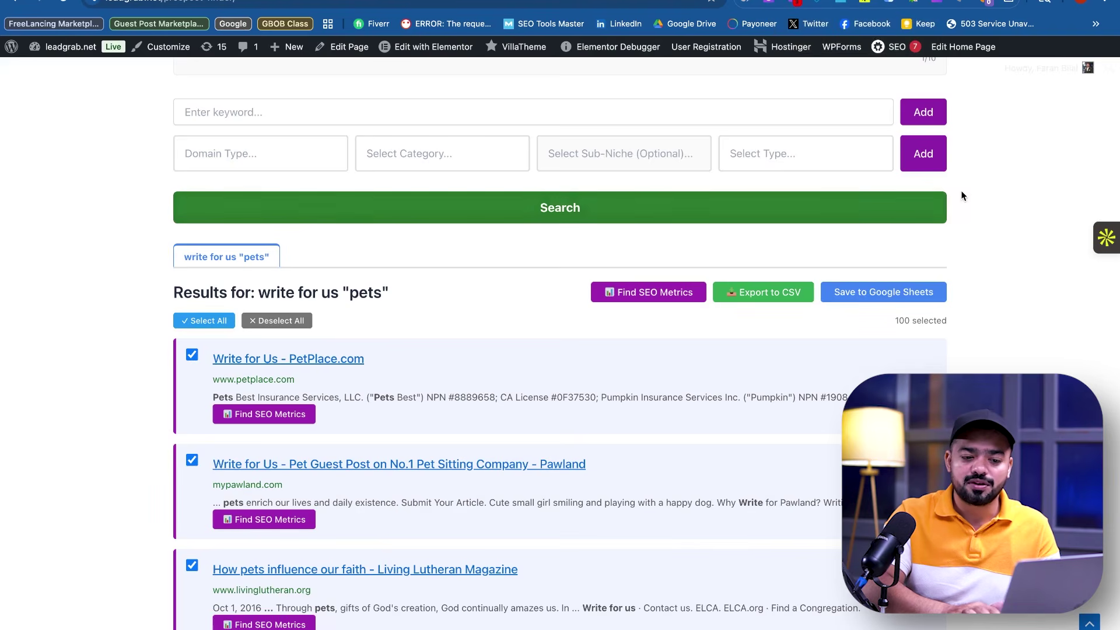
{"action": "scroll", "coordinate": [961, 190], "scroll_direction": "up", "scroll_amount": 6}
Open Tools > SEO File Enricher and choose Google Sheets as its source
{"action": "mouse_move", "coordinate": [930, 132]}
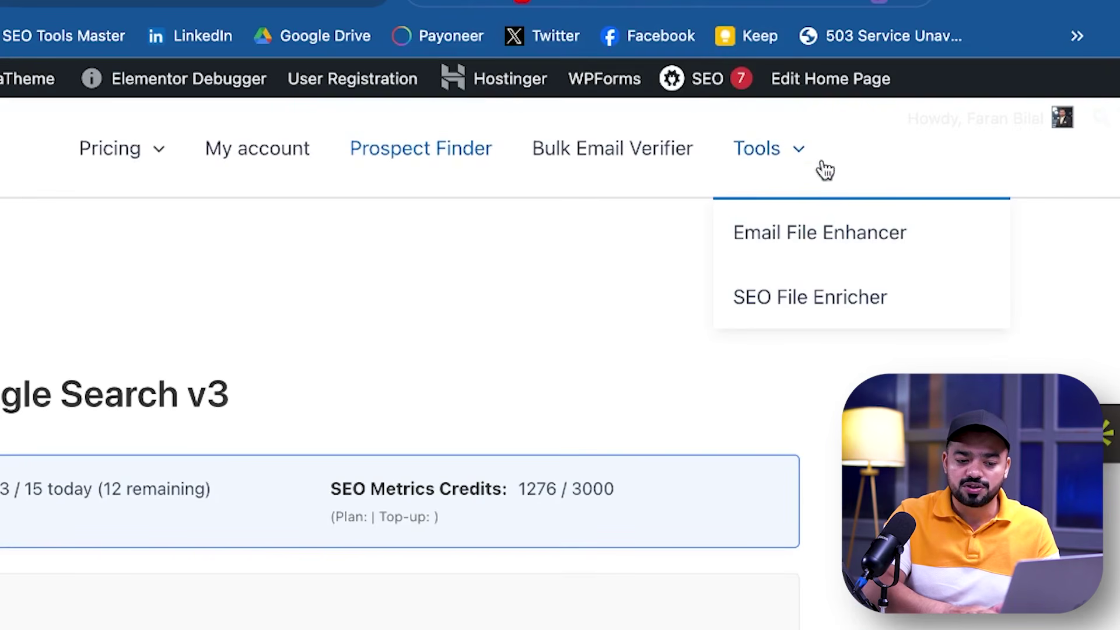
{"action": "left_click", "coordinate": [805, 309]}
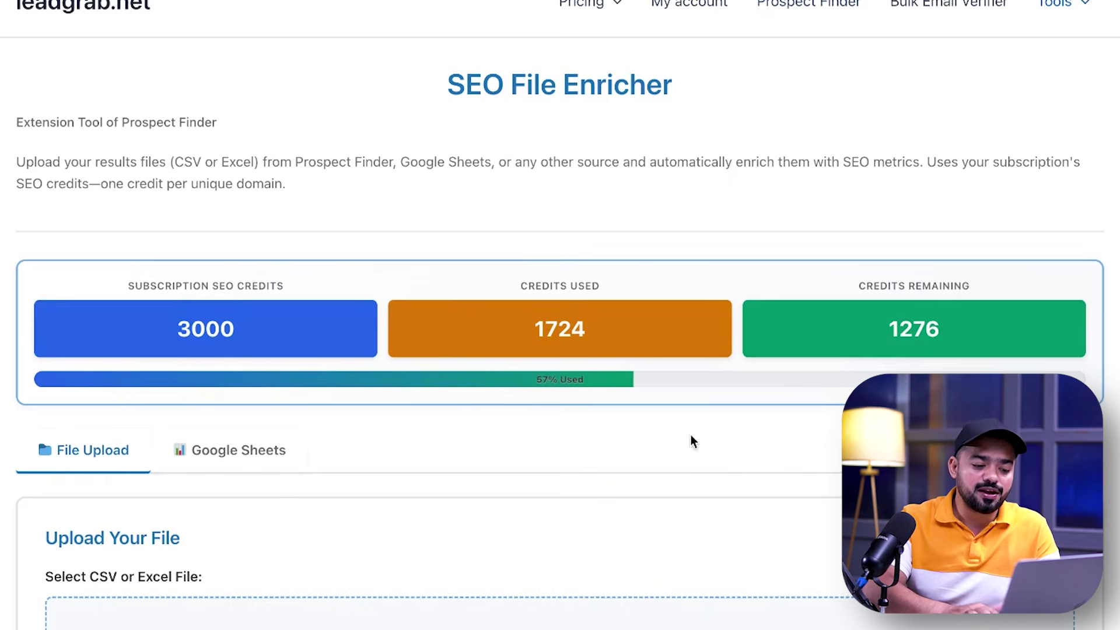
{"action": "scroll", "coordinate": [656, 509], "scroll_direction": "down", "scroll_amount": 7}
{"action": "left_click", "coordinate": [259, 58]}
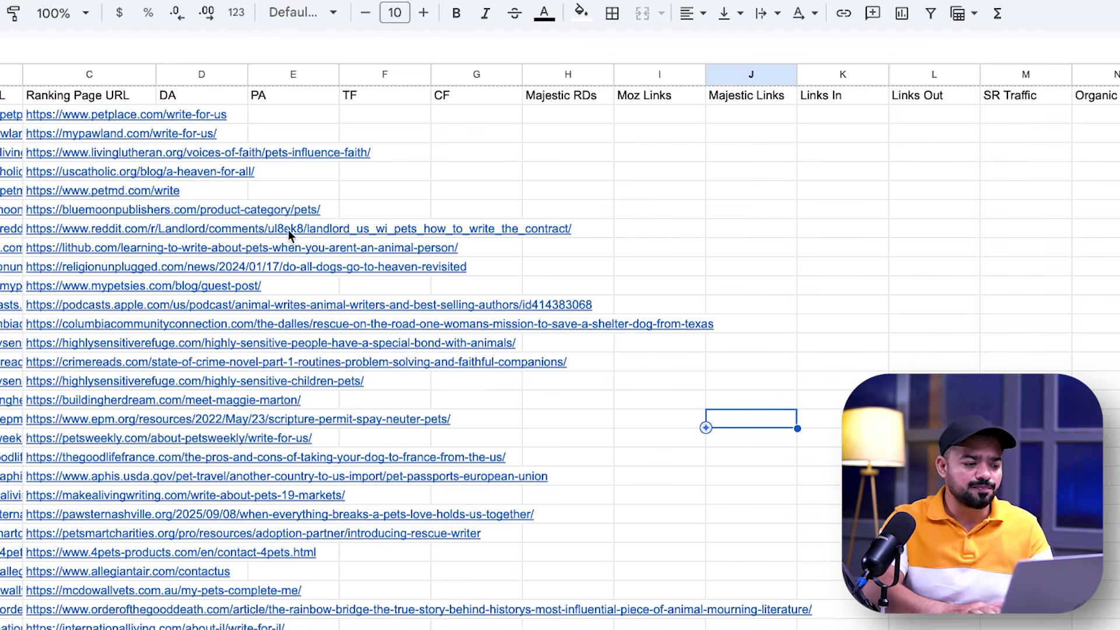
Delete every row below the fifth ranking page URL, leaving five prospects
{"action": "key", "text": "ctrl+a"}
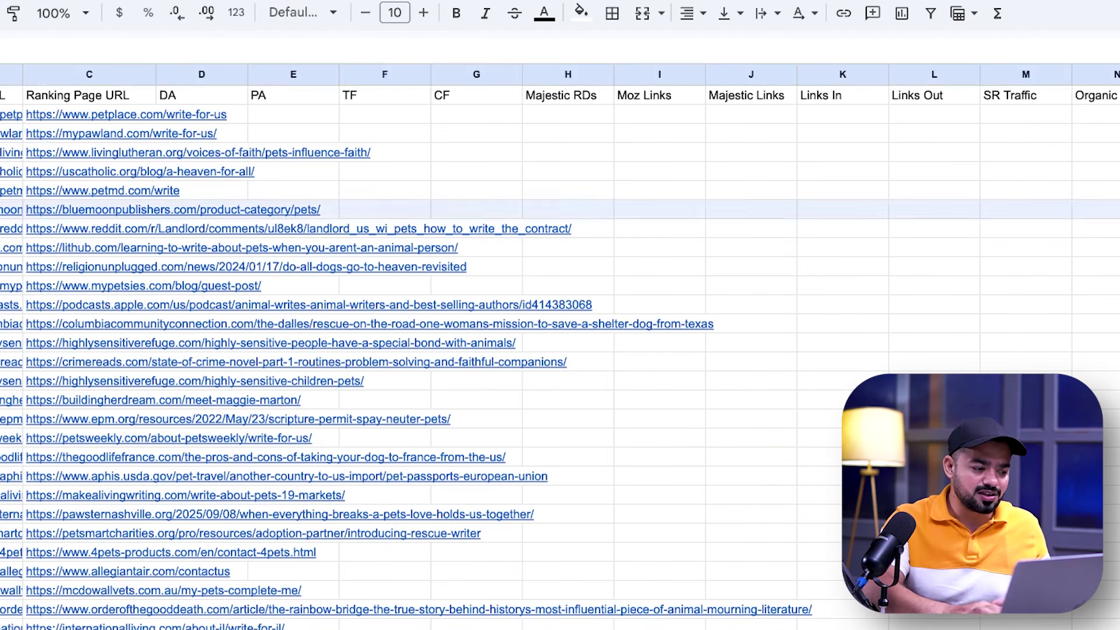
{"action": "scroll", "coordinate": [560, 350], "scroll_direction": "down", "scroll_amount": 13}
{"action": "scroll", "coordinate": [29, 620], "scroll_direction": "down", "scroll_amount": 14}
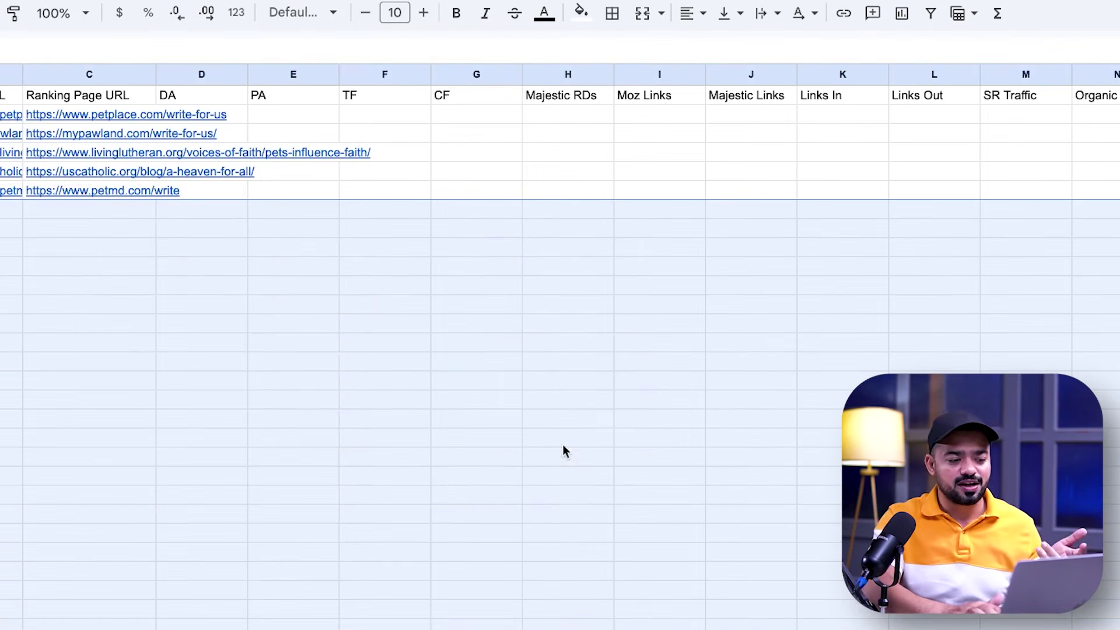
{"action": "left_click", "coordinate": [561, 445]}
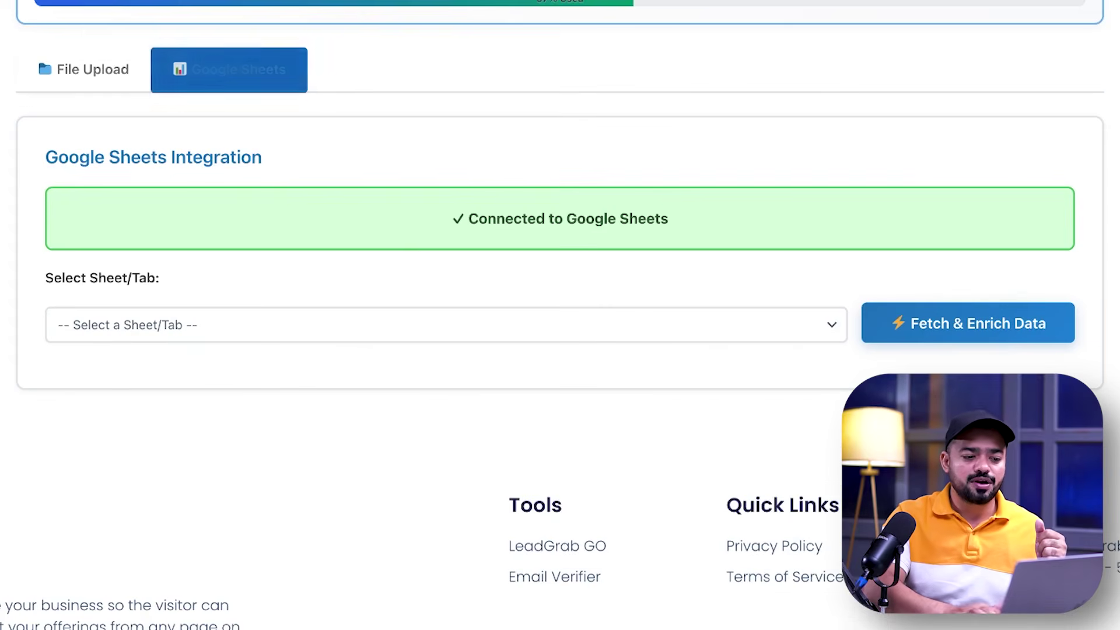
Fetch DA, PA and link metrics for the five URLs in the 'write for us "pets" (10-43-27)' tab
{"action": "left_click", "coordinate": [250, 337]}
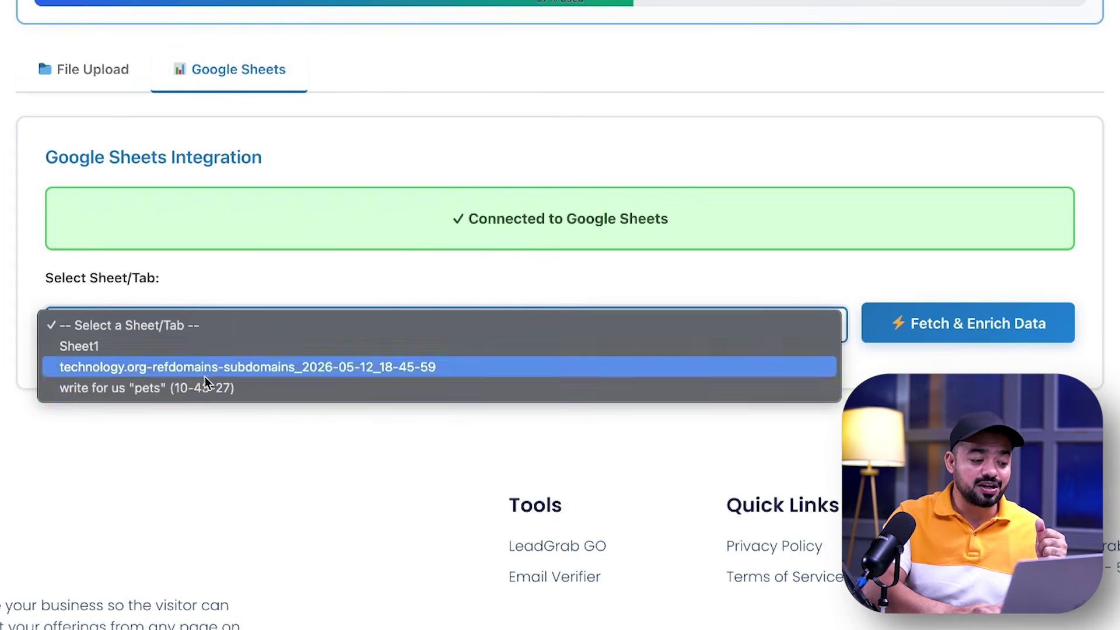
{"action": "left_click", "coordinate": [127, 389]}
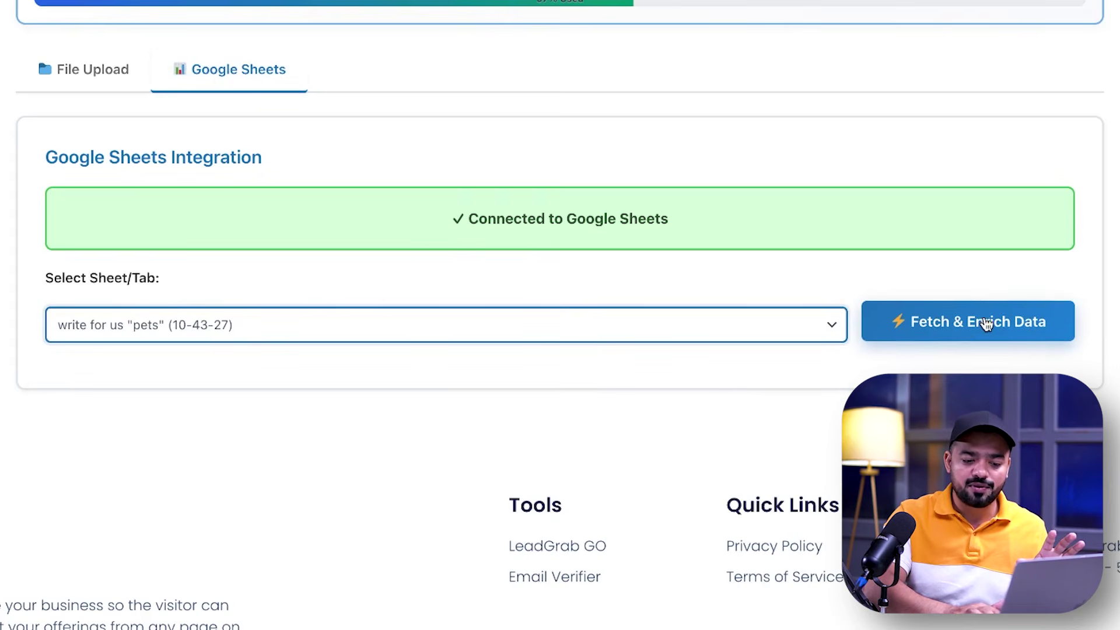
{"action": "left_click", "coordinate": [979, 325]}
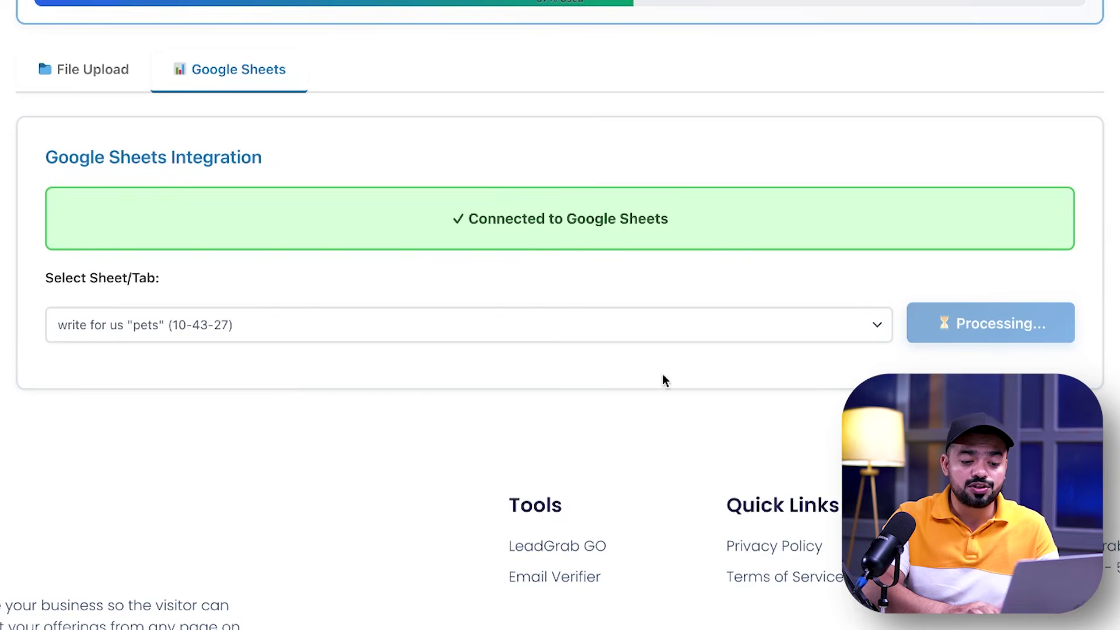
{"action": "scroll", "coordinate": [697, 380], "scroll_direction": "up", "scroll_amount": 3}
{"action": "scroll", "coordinate": [560, 315], "scroll_direction": "down", "scroll_amount": 1}
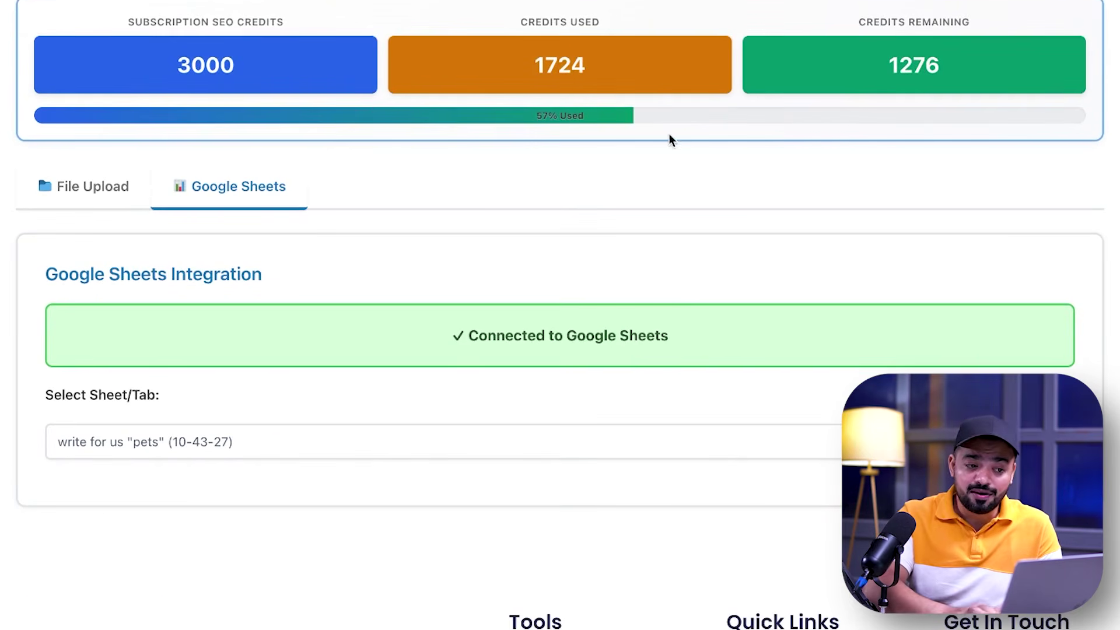
{"action": "scroll", "coordinate": [570, 122], "scroll_direction": "down", "scroll_amount": 9}
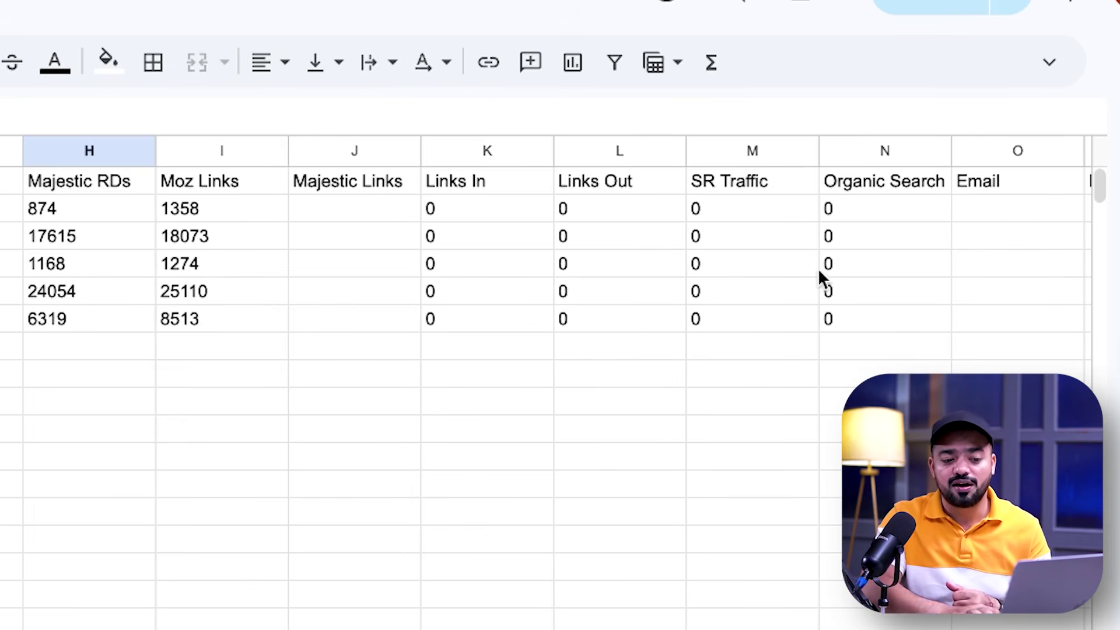
Enter a test email address in cell O2 for the first prospect
{"action": "scroll", "coordinate": [429, 474], "scroll_direction": "right", "scroll_amount": 10}
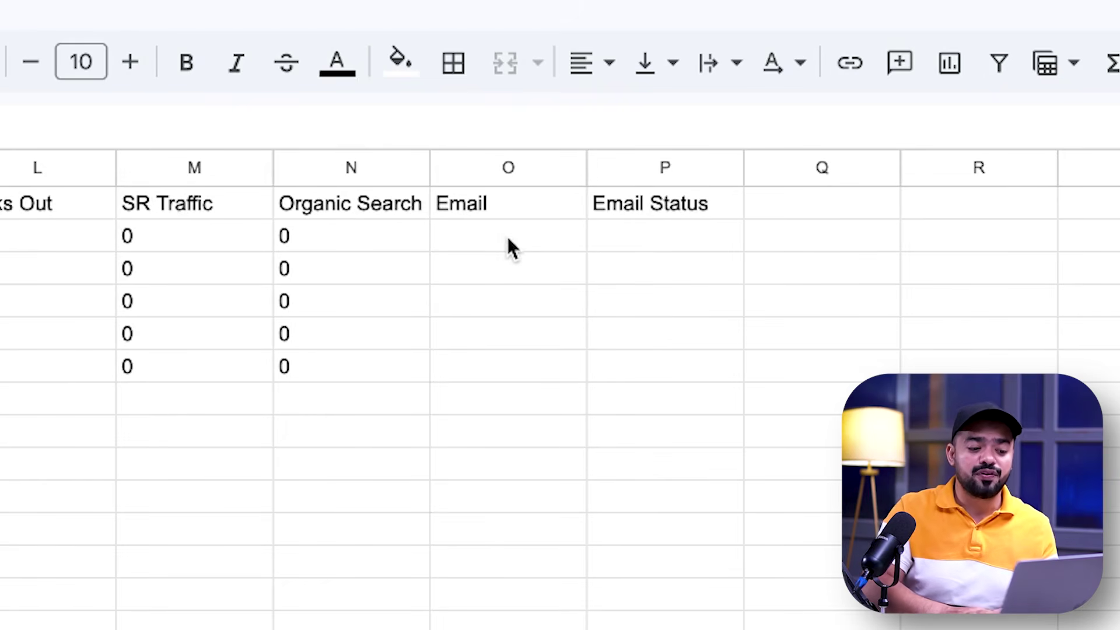
{"action": "left_click", "coordinate": [507, 245]}
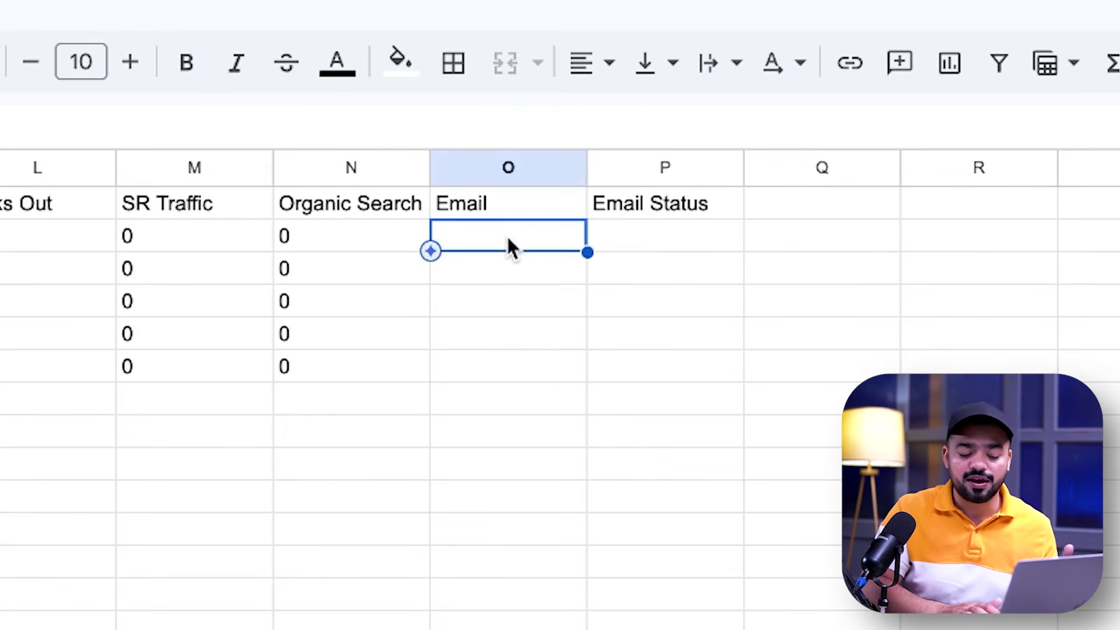
{"action": "scroll", "coordinate": [508, 247], "scroll_direction": "left", "scroll_amount": 10}
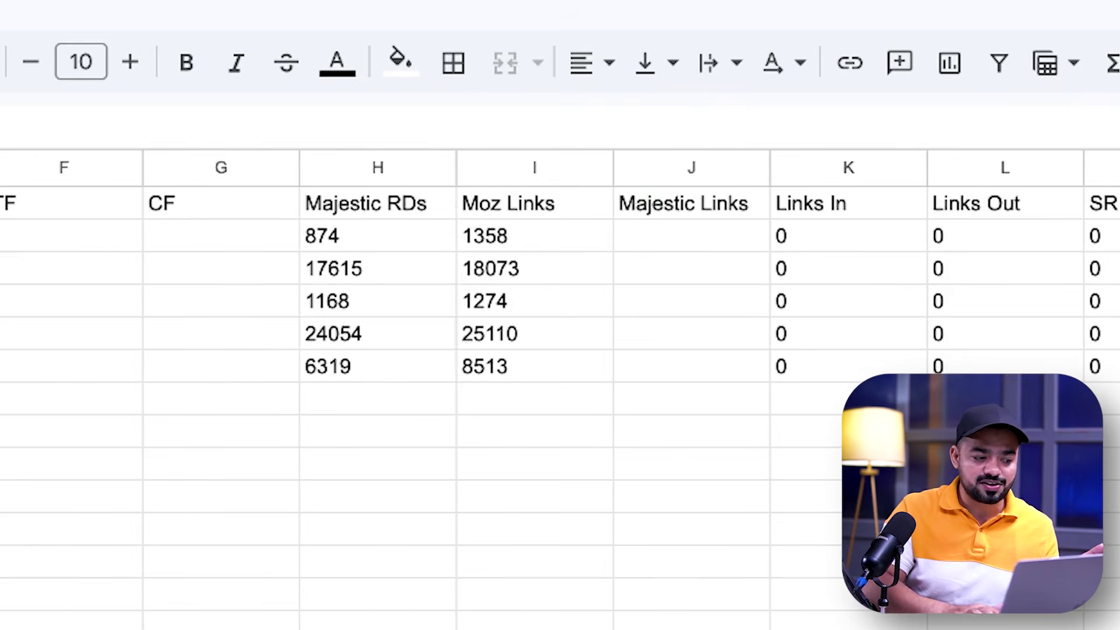
{"action": "scroll", "coordinate": [647, 401], "scroll_direction": "right", "scroll_amount": 10}
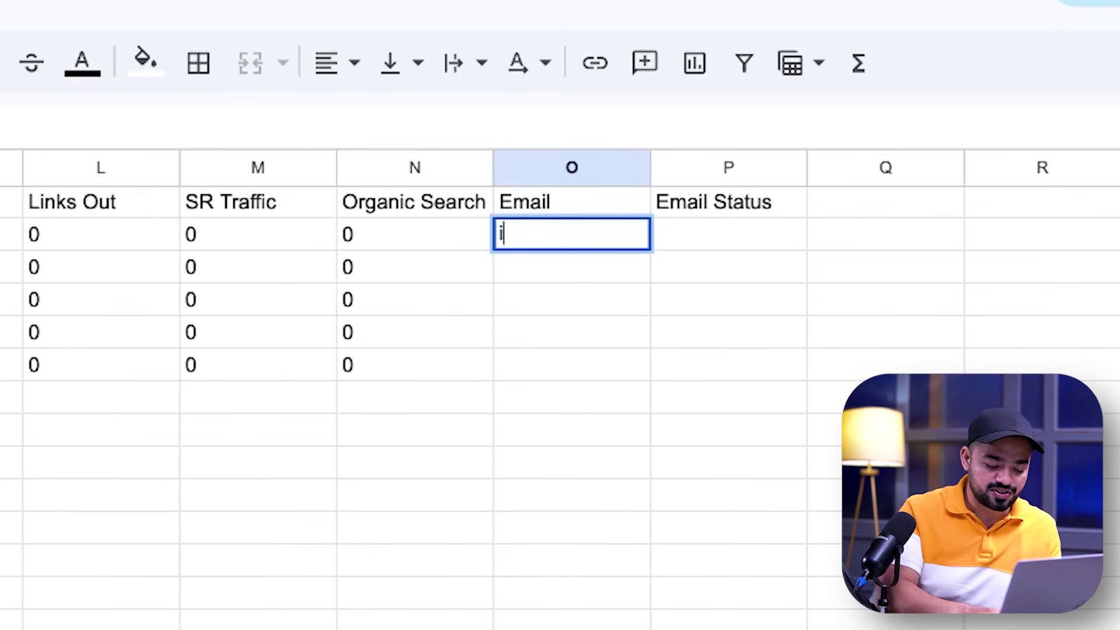
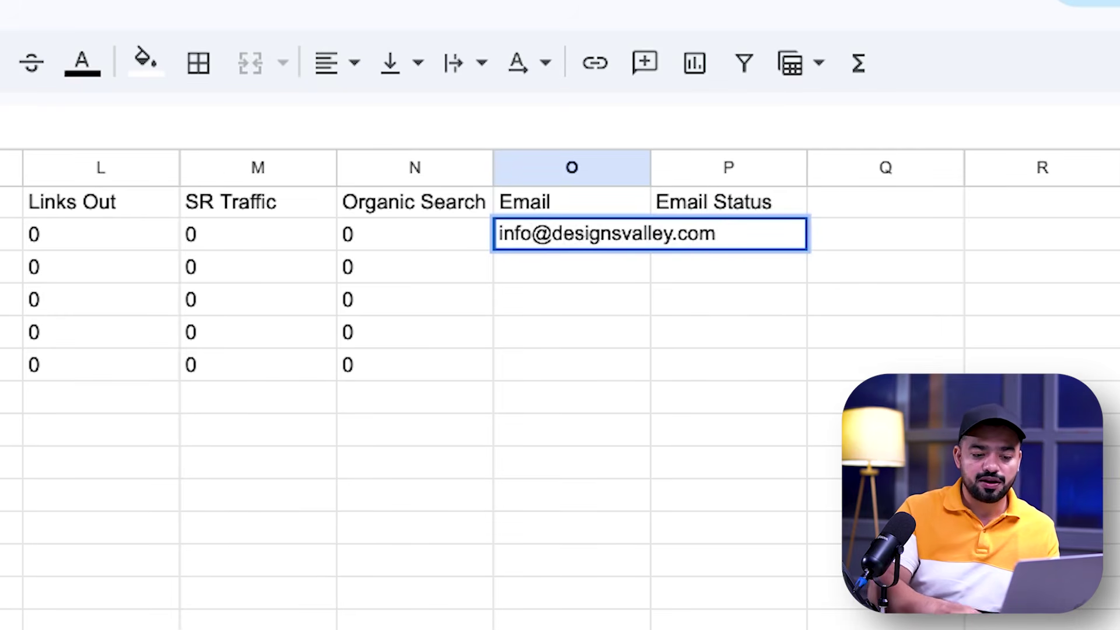
{"action": "key", "text": "Return"}
{"action": "left_click", "coordinate": [843, 309]}
Widen column O to fit the email address
{"action": "left_click_drag", "start_coordinate": [653, 167], "coordinate": [723, 167]}
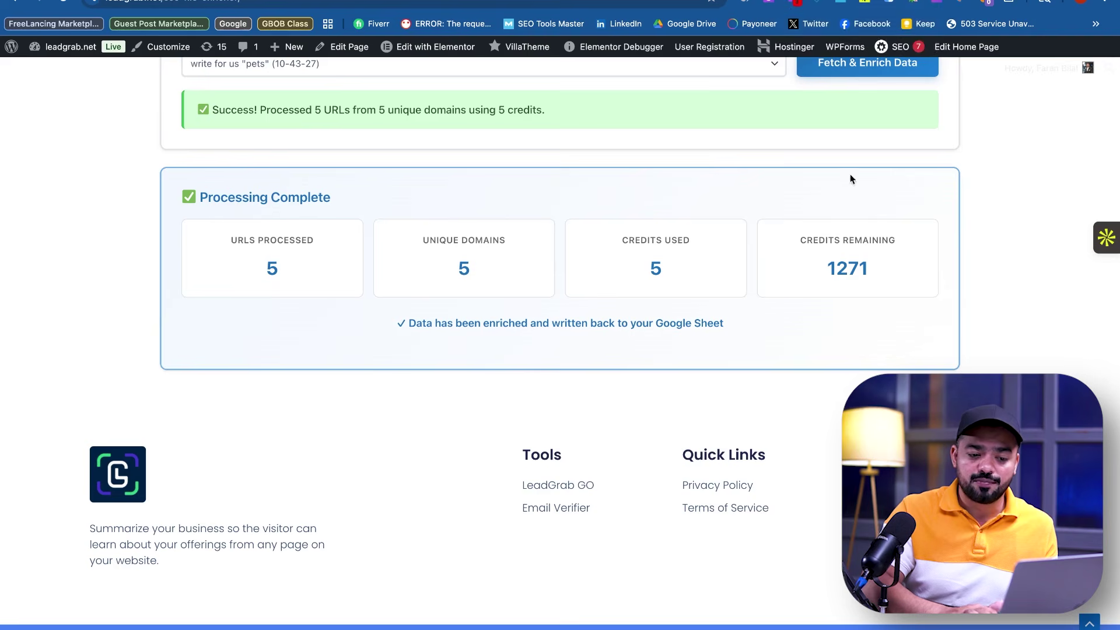
{"action": "scroll", "coordinate": [849, 173], "scroll_direction": "up", "scroll_amount": 15}
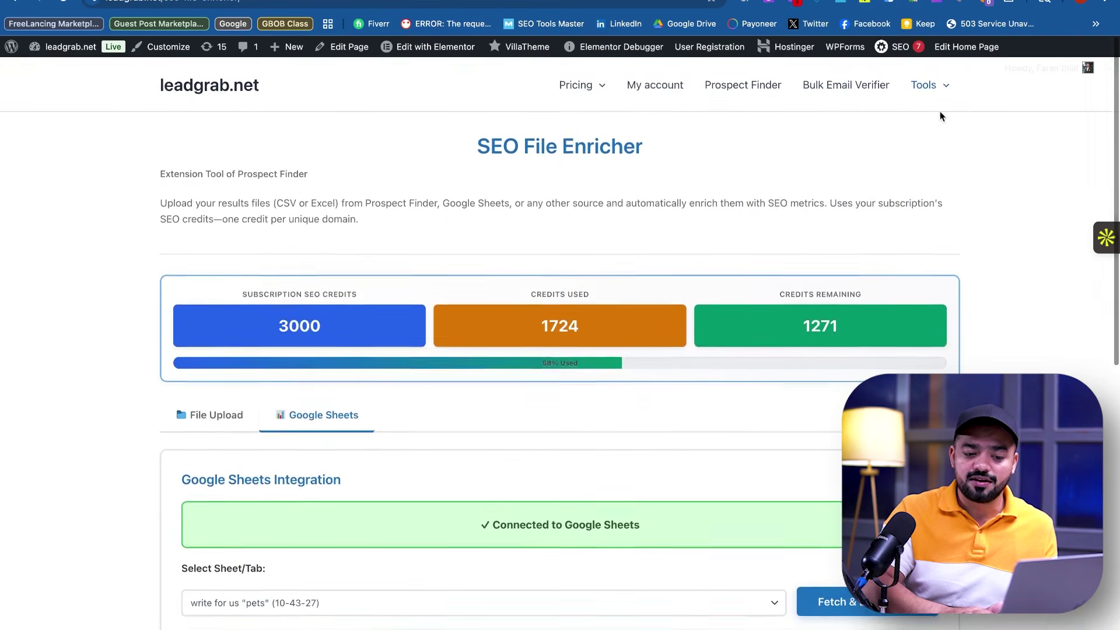
{"action": "mouse_move", "coordinate": [942, 85]}
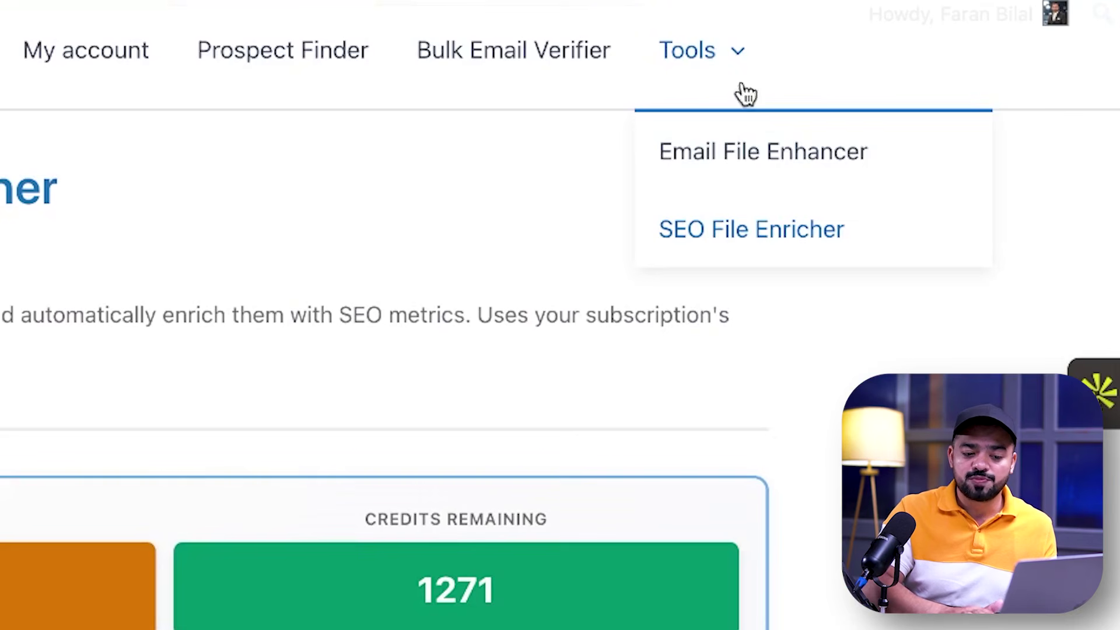
Run Verify & Enrich Data in Email File Enhancer on the write for us "pets" Google Sheet
{"action": "left_click", "coordinate": [738, 160]}
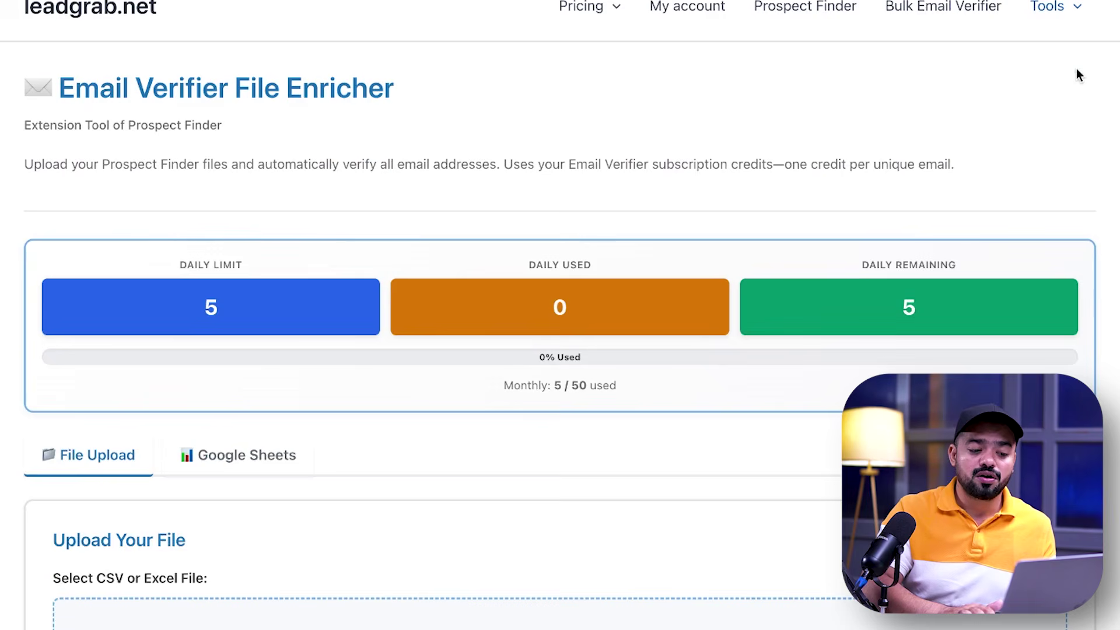
{"action": "scroll", "coordinate": [801, 417], "scroll_direction": "down", "scroll_amount": 5}
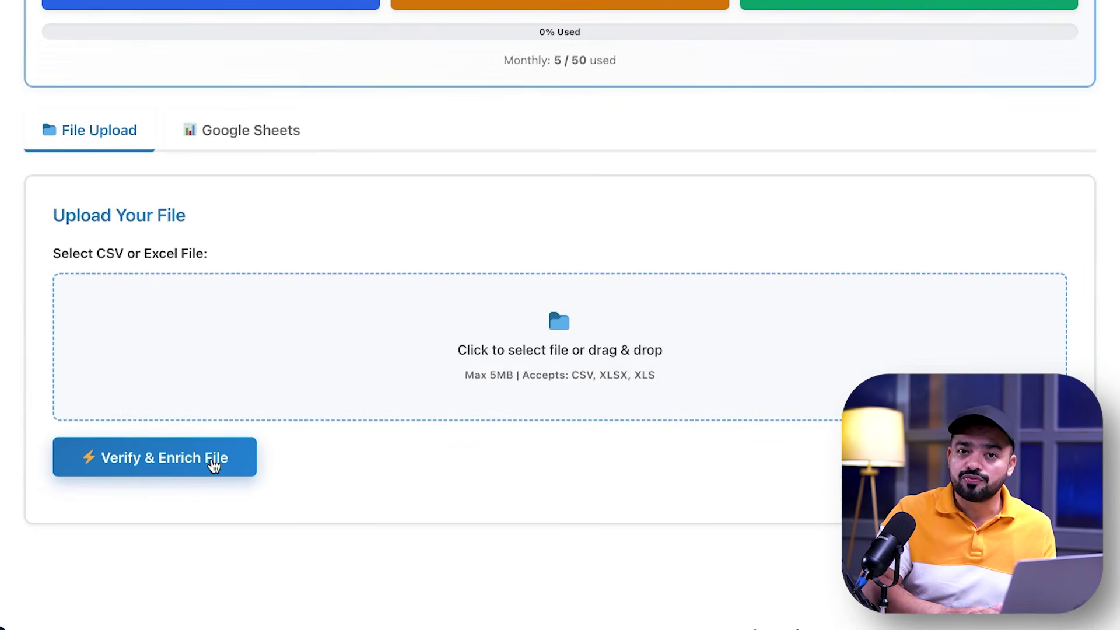
{"action": "left_click", "coordinate": [224, 147]}
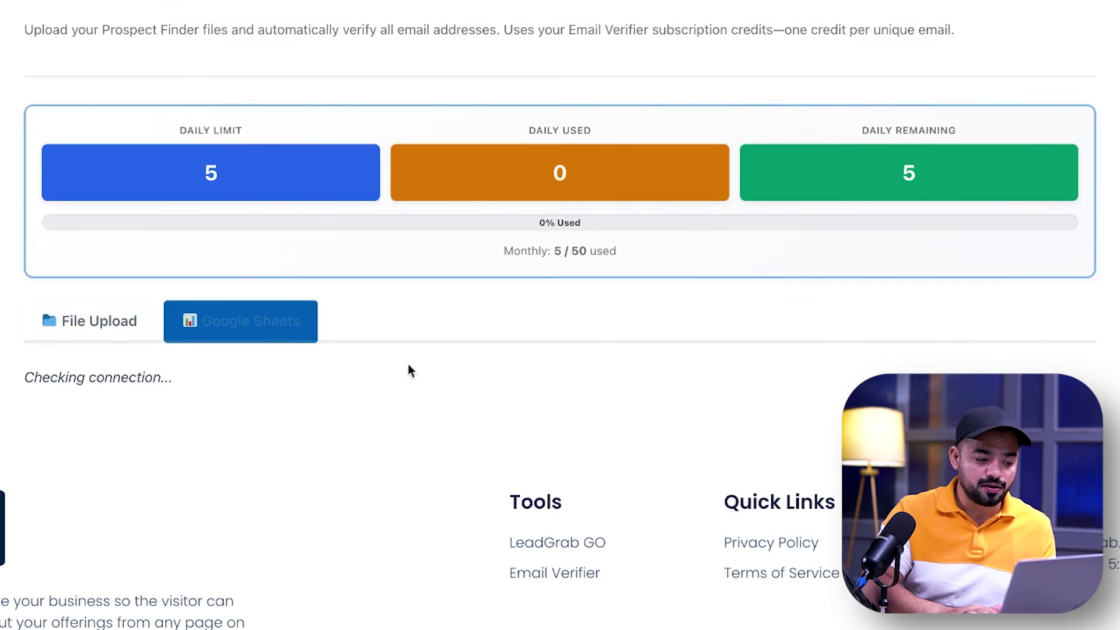
{"action": "left_click", "coordinate": [167, 392]}
{"action": "left_click", "coordinate": [950, 325]}
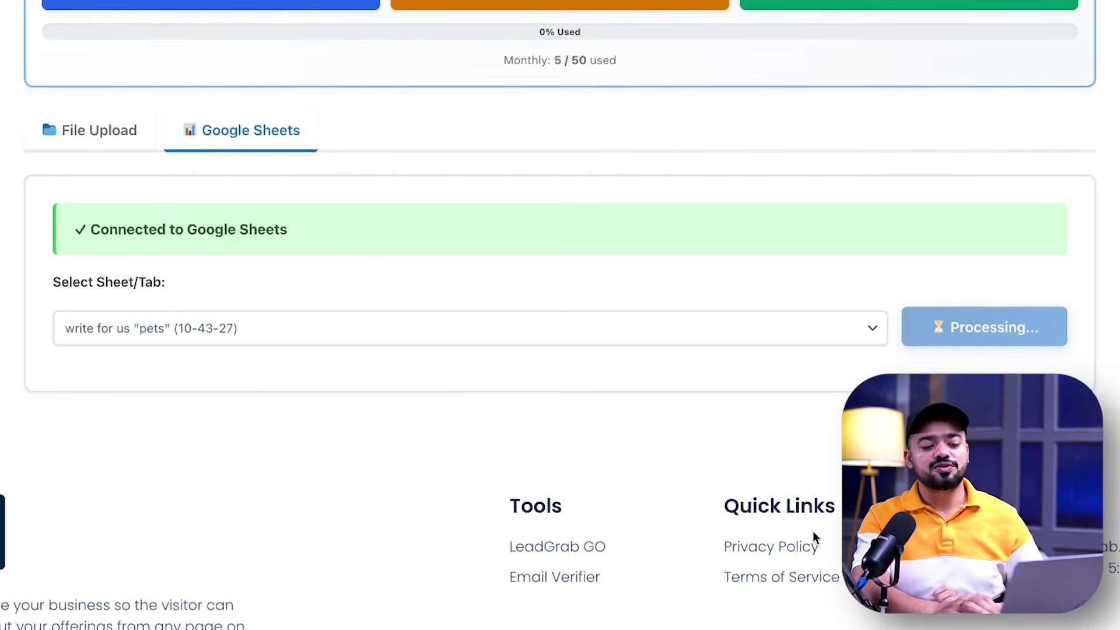